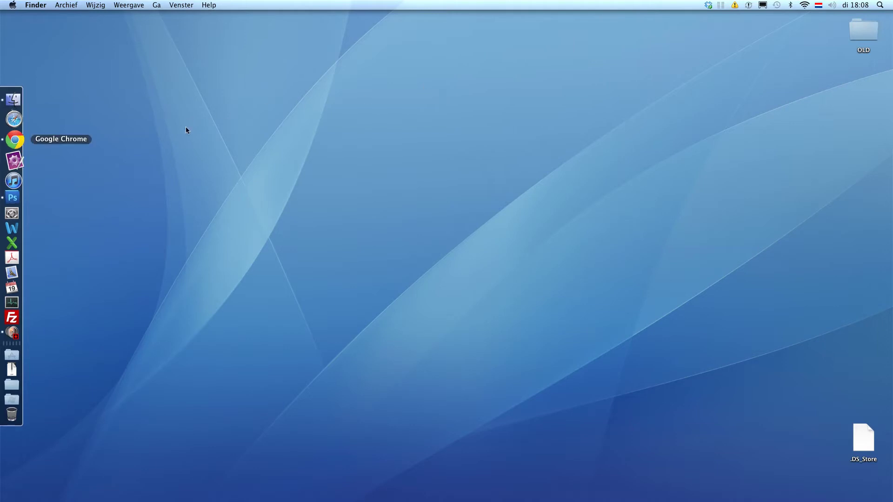
Bring Chrome to the front and go to drupal.org
left_click(15, 145)
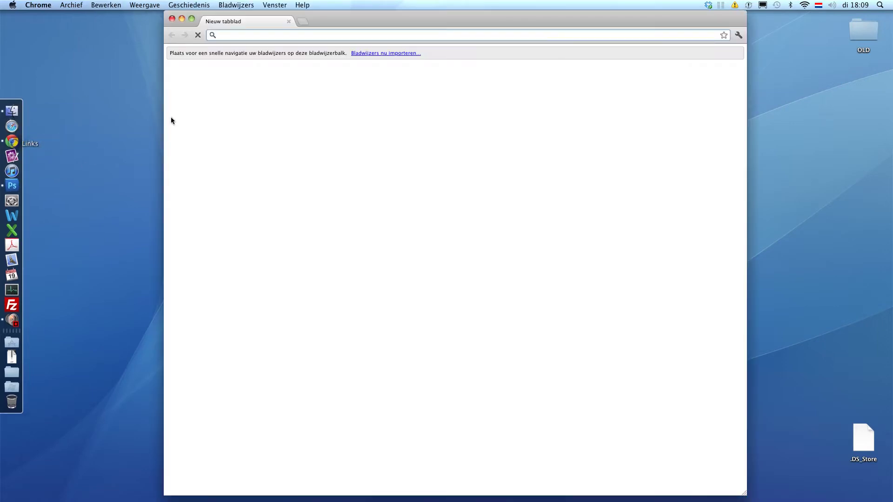
type("drupal.o")
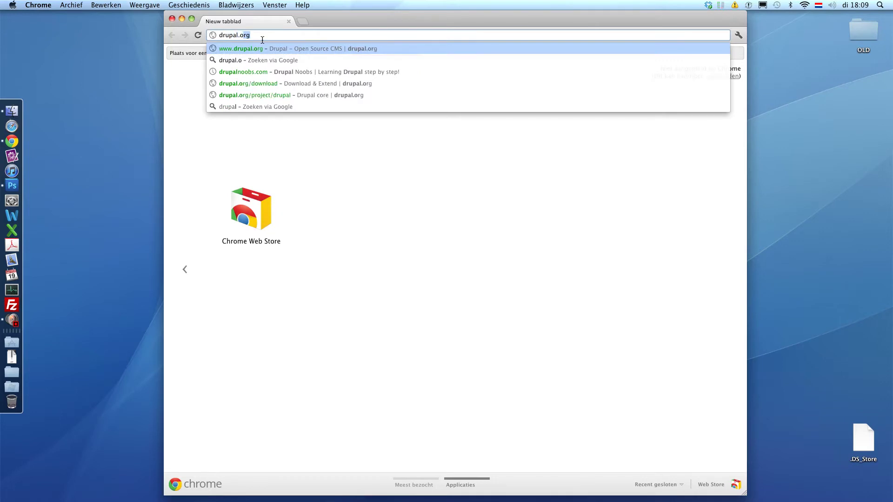
key("Return")
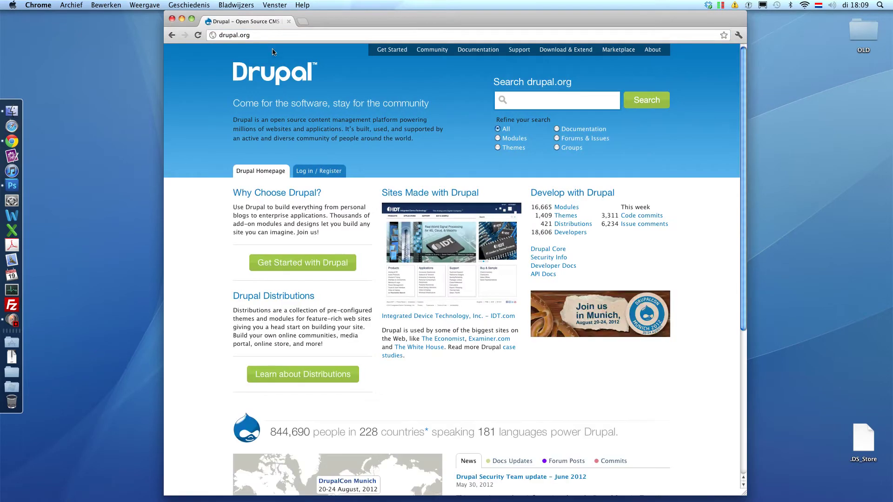
Search drupal.org's Download & Extend section for 'ckeditor'
left_click(556, 51)
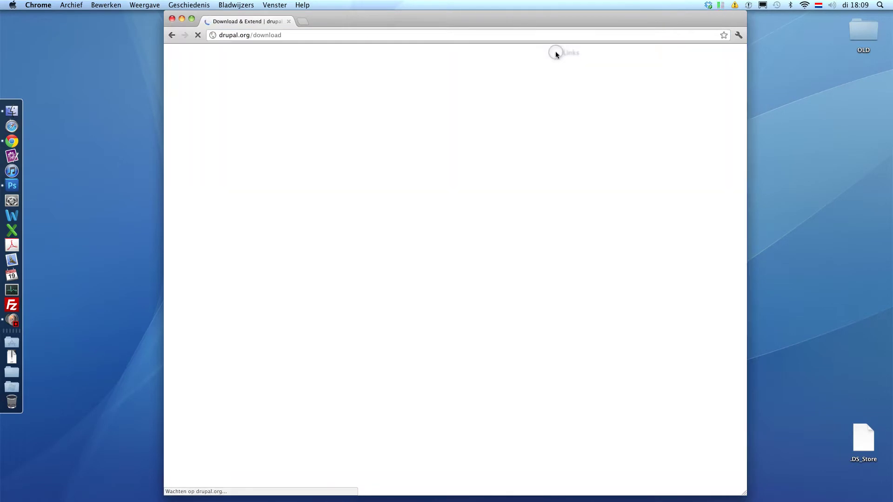
left_click(543, 90)
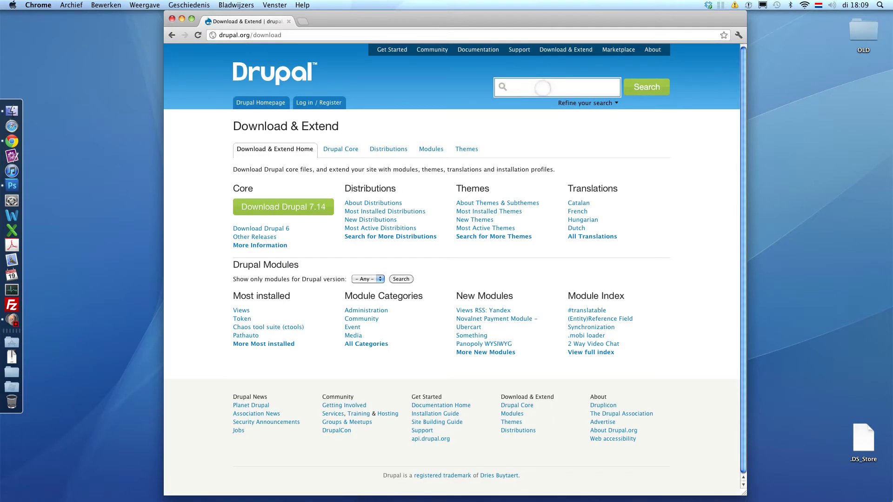
type("ckeditor")
key("Return")
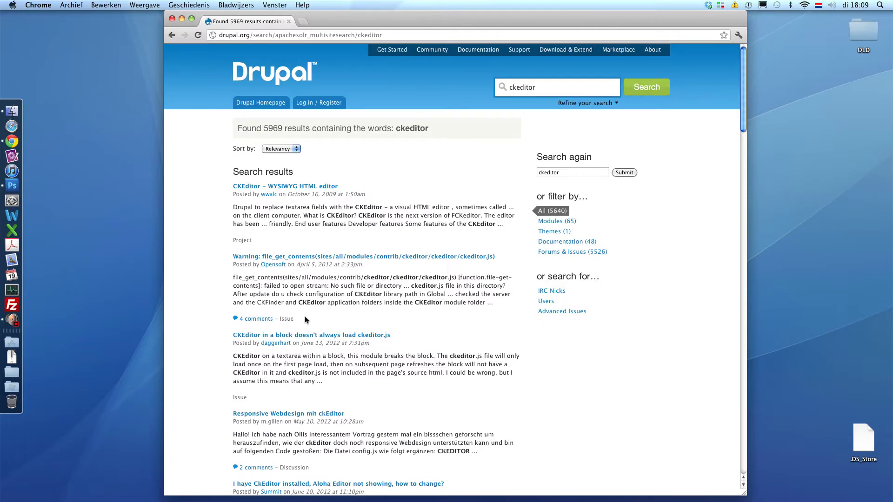
Open the CKEditor – WYSIWYG HTML editor project and download the 7.x-1.9 zip
left_click(284, 187)
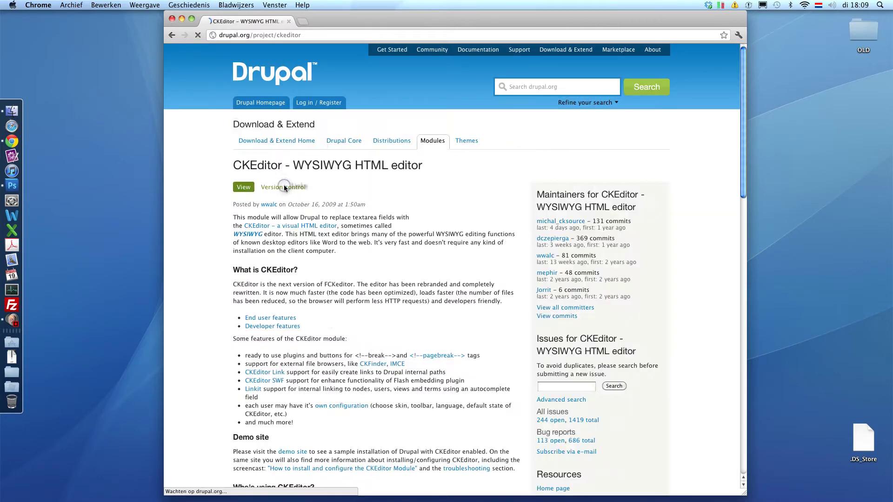
scroll(267, 279, "down", 15)
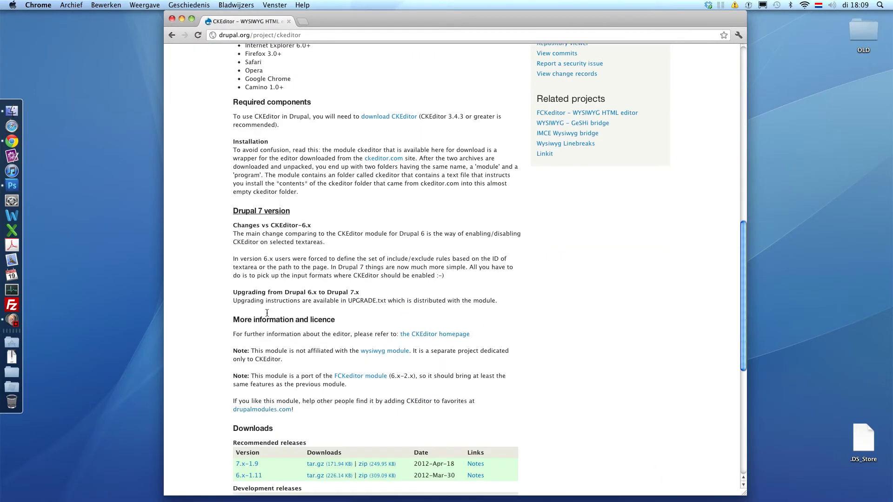
scroll(267, 313, "down", 5)
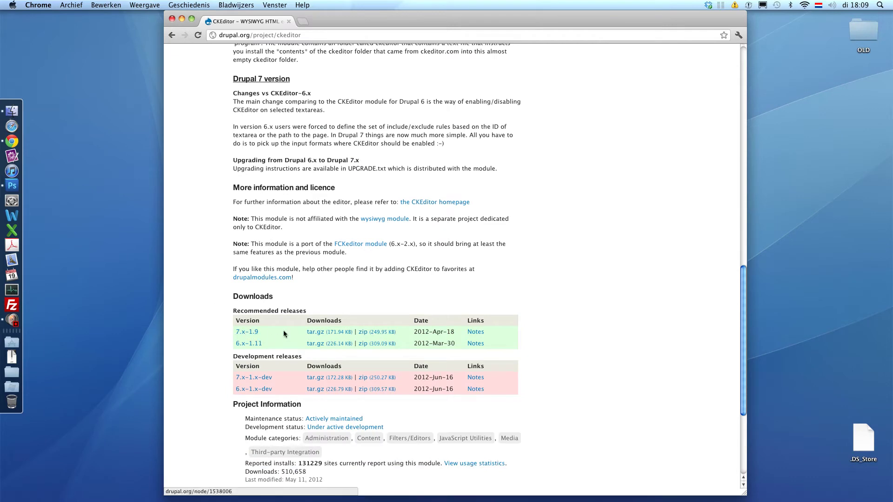
left_click(372, 334)
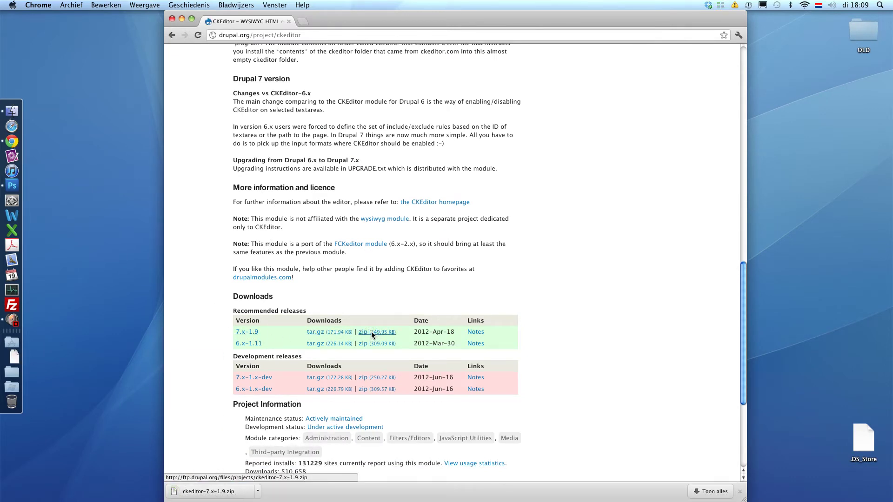
Save the 7.x-1.9 zip to the Desktop with 'Link opslaan als...' and open it to extract
right_click(370, 333)
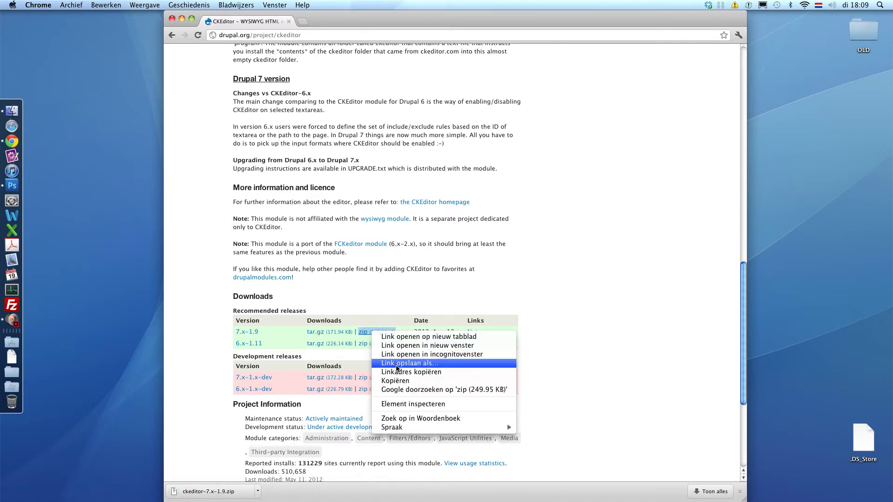
left_click(398, 367)
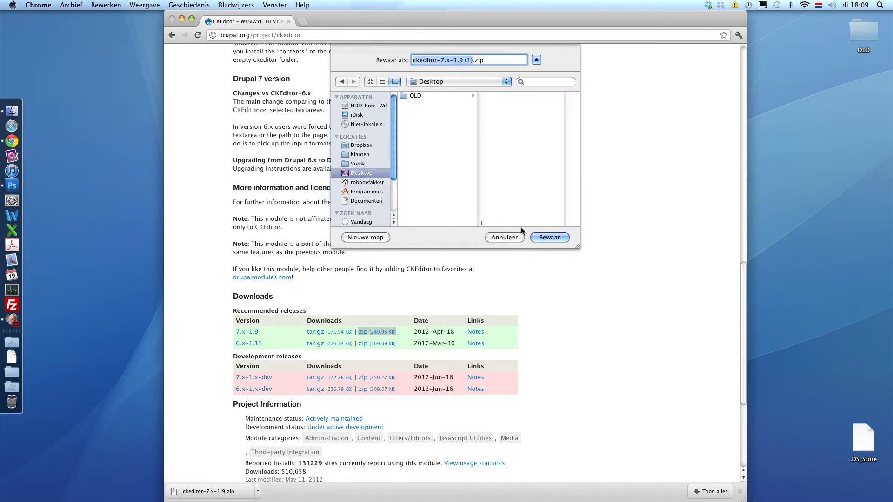
left_click(550, 237)
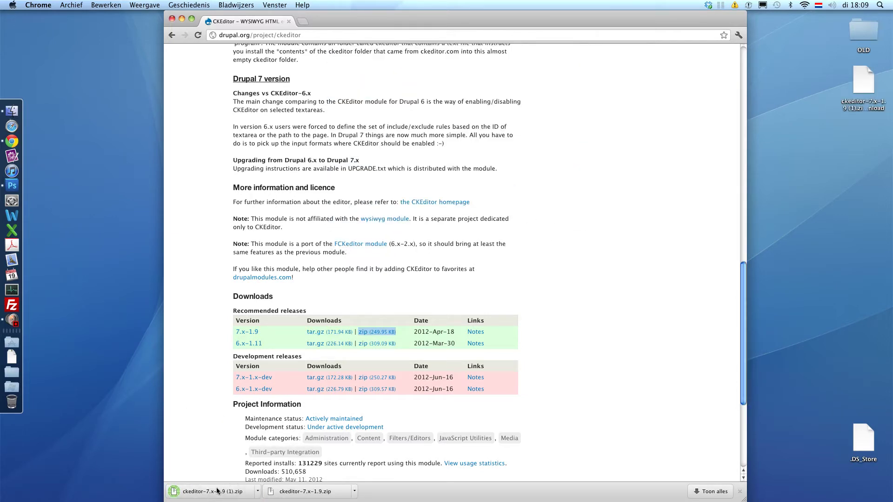
left_click(217, 491)
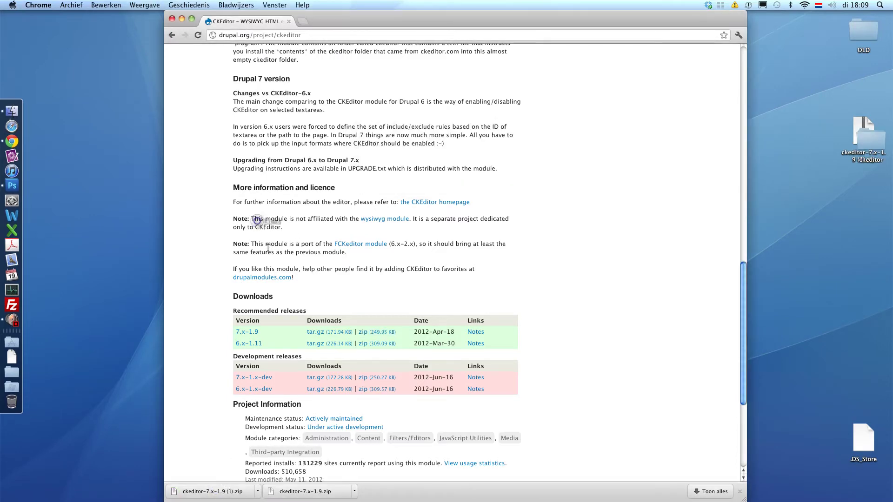
scroll(268, 248, "up", 5)
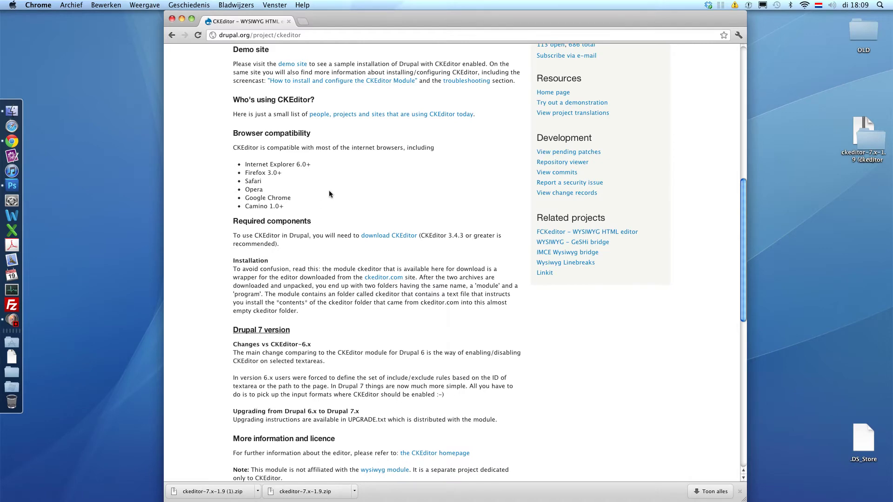
scroll(321, 195, "up", 7)
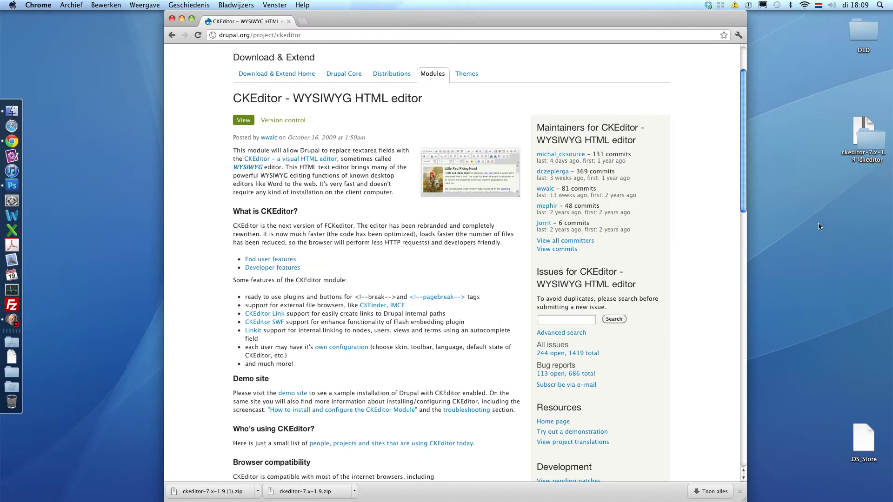
Create a new desktop folder named 'libraries'
right_click(811, 196)
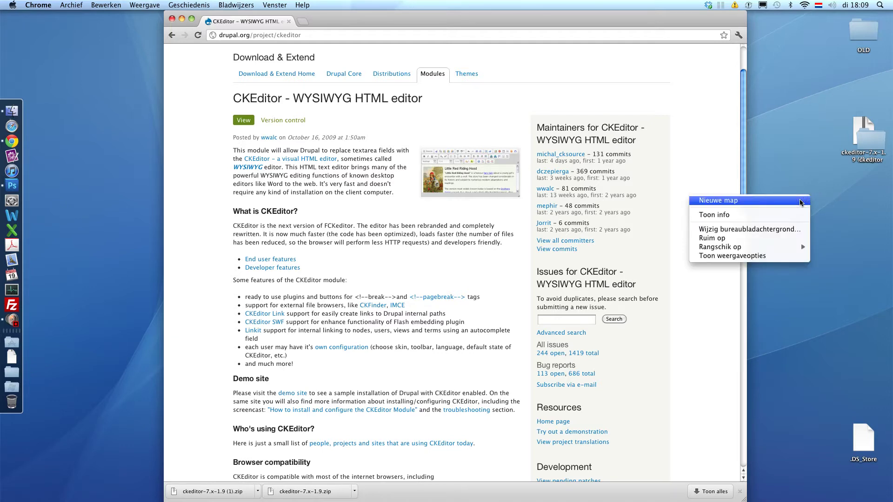
left_click(801, 203)
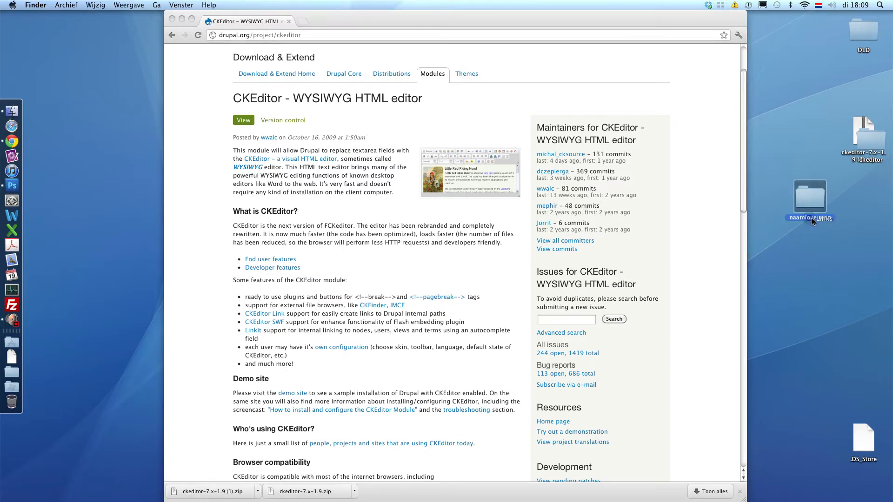
type("libraries")
left_click(854, 230)
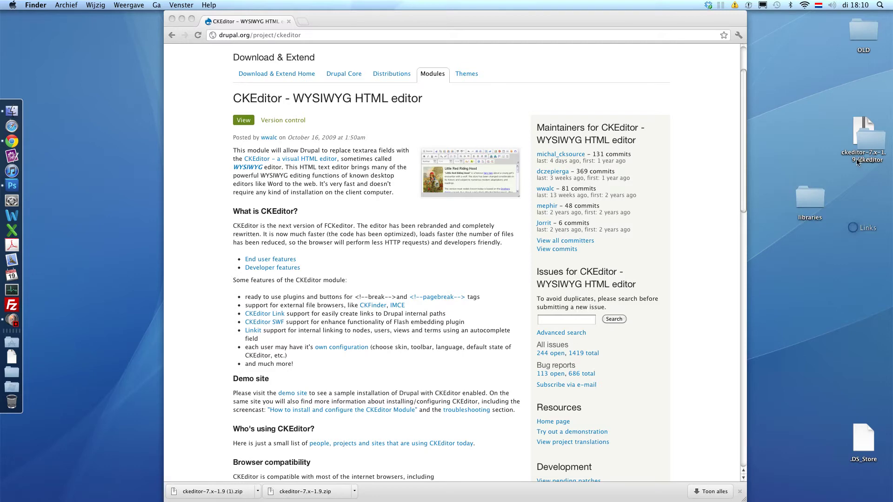
left_click(820, 206)
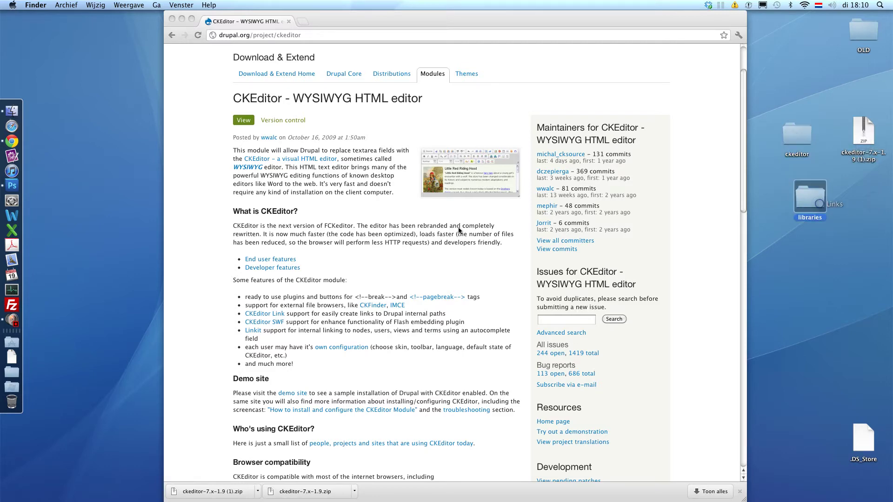
Back in Chrome, go to the CKEditor Download page on ckeditor.com
left_click(404, 240)
scroll(404, 239, "down", 5)
scroll(317, 186, "up", 4)
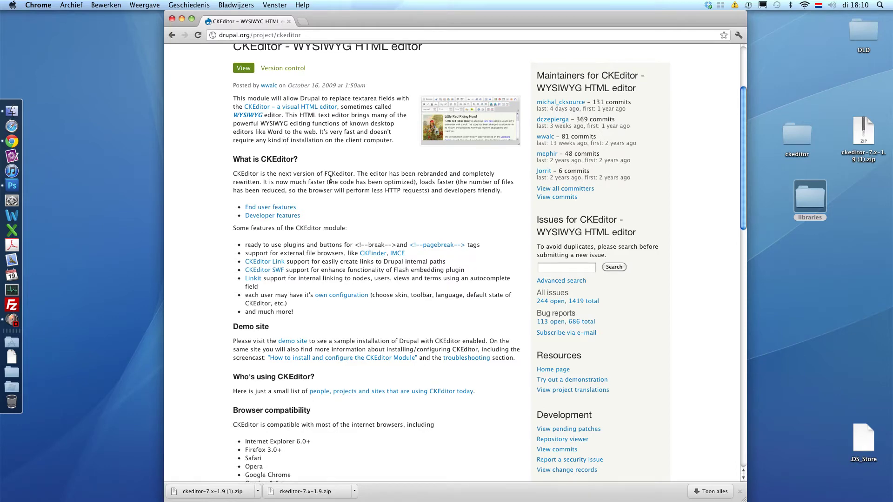
scroll(332, 195, "down", 15)
scroll(332, 198, "up", 1)
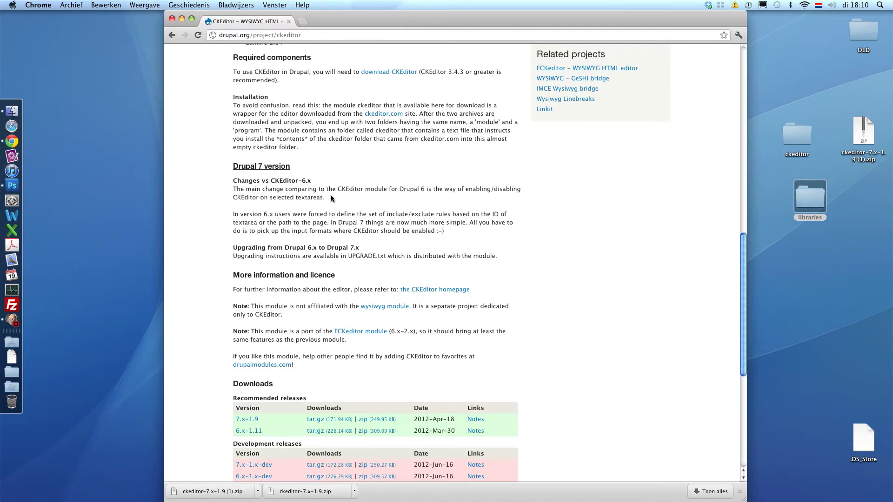
left_click(380, 74)
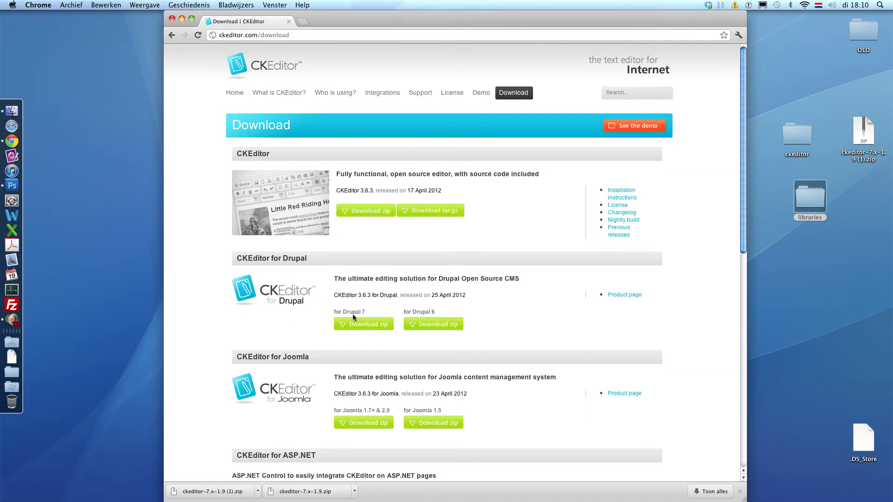
Save ckeditor_3.6.3.zip into the desktop libraries folder, unpack it, and open that folder
right_click(357, 210)
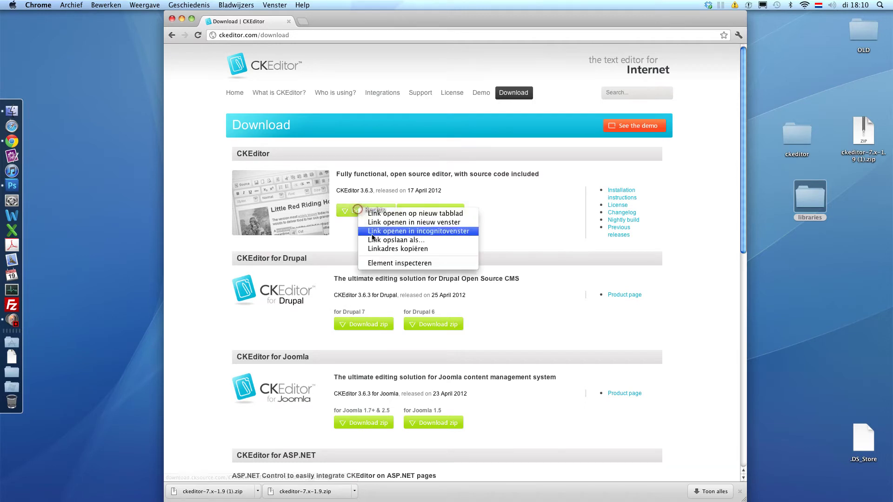
left_click(372, 240)
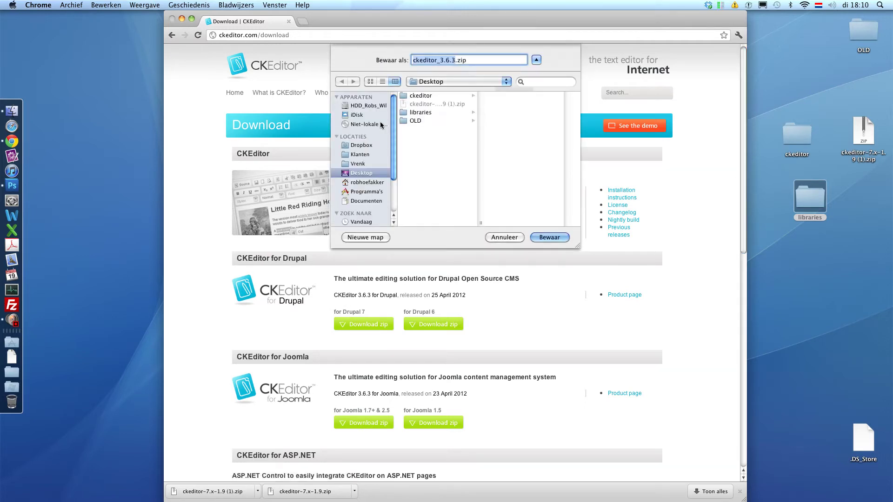
left_click(418, 112)
left_click(550, 237)
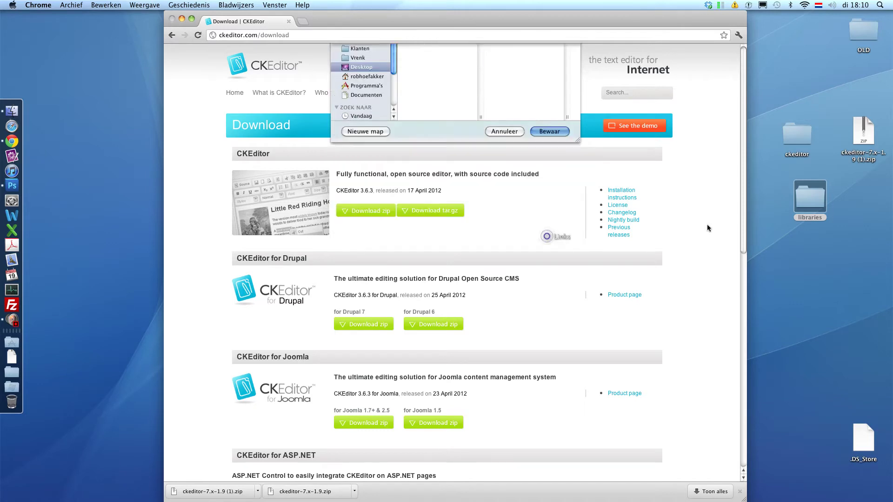
left_click(225, 490)
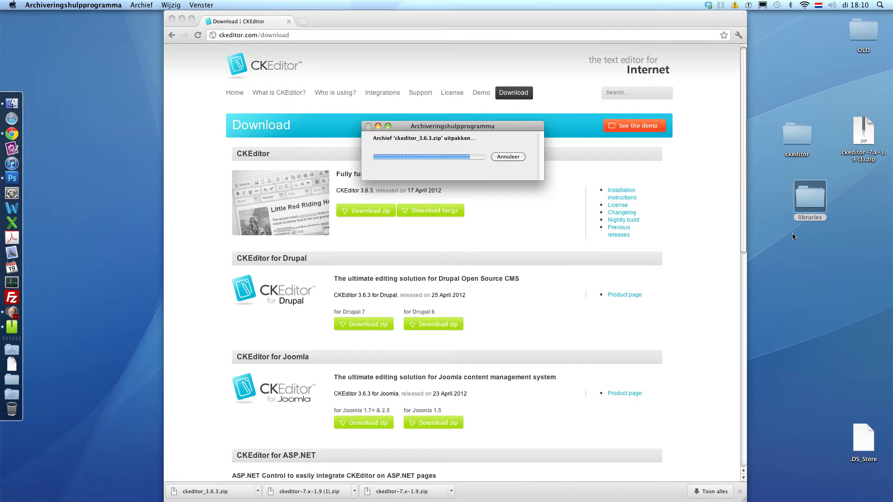
double_click(810, 194)
Trash ckeditor_3.6.3.zip, check the extracted ckeditor folder's 23 items, then return to Chrome
left_click_drag(411, 140, 14, 398)
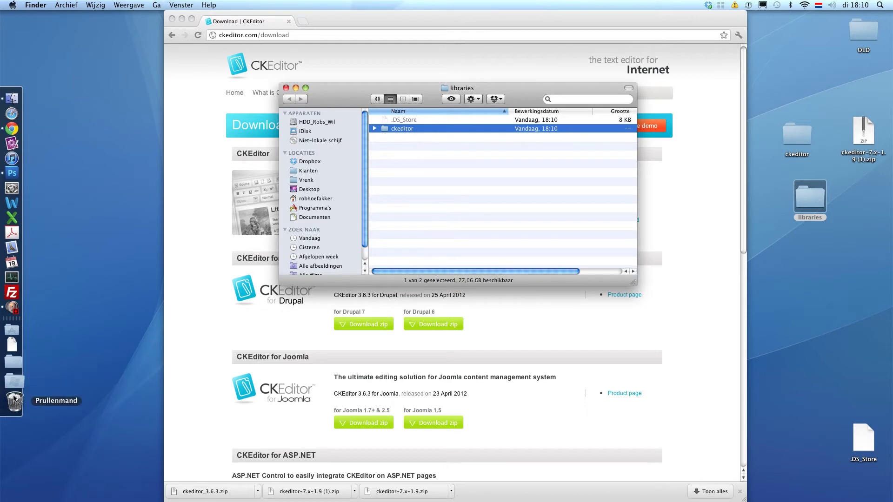
left_click(418, 207)
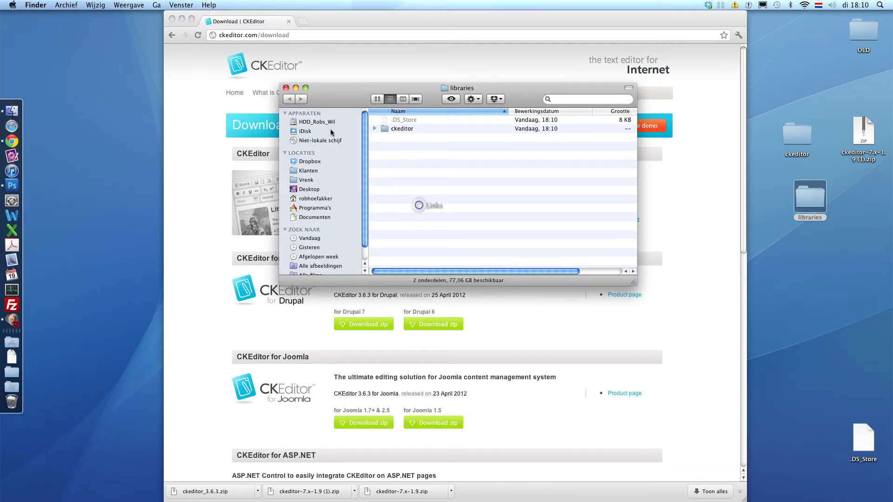
double_click(403, 130)
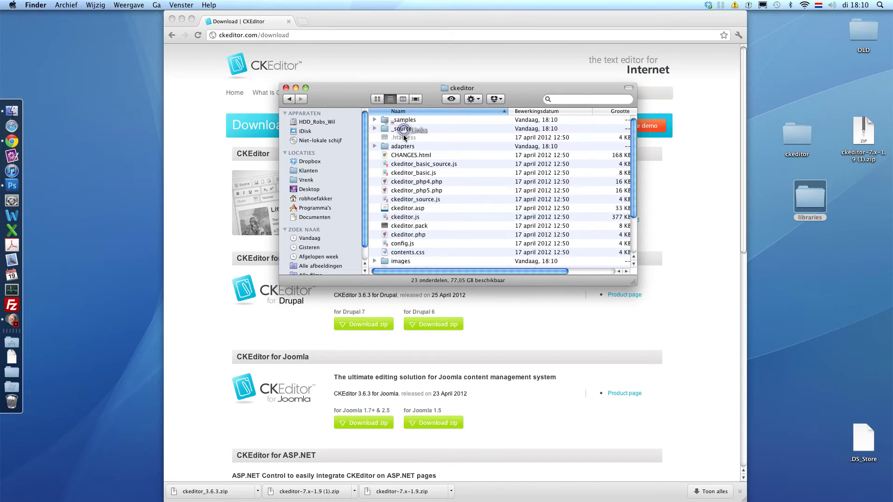
scroll(409, 158, "down", 5)
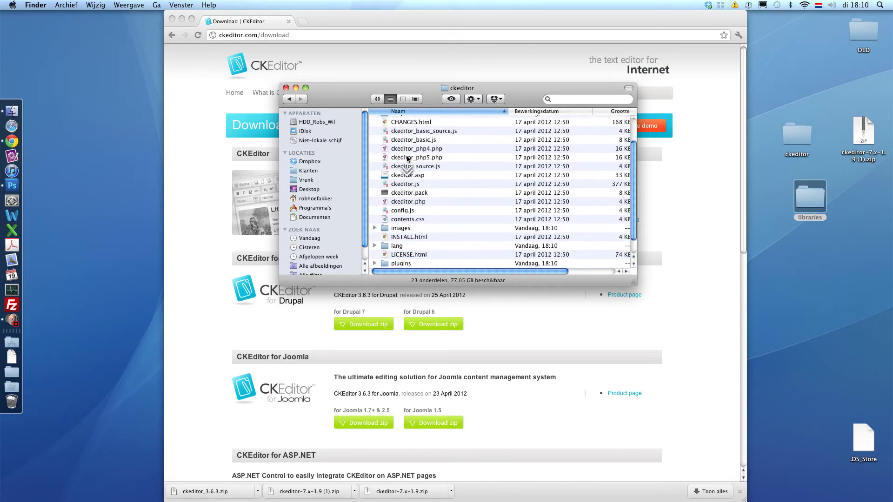
scroll(407, 158, "up", 3)
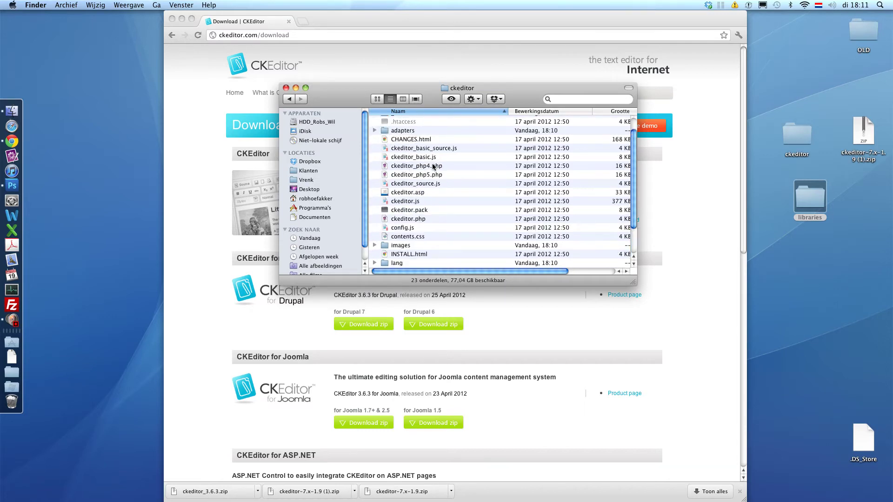
left_click(304, 38)
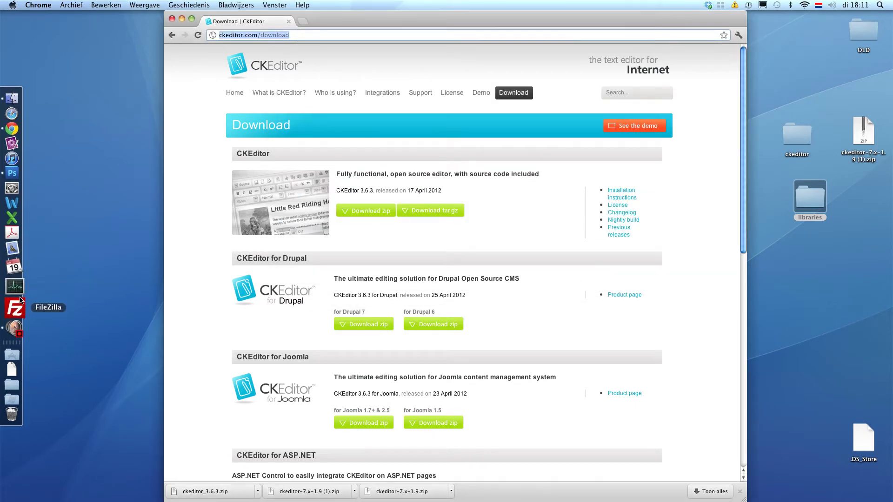
Launch FileZilla and open the Site Manager with the drupalnoobs.com entry
left_click(16, 307)
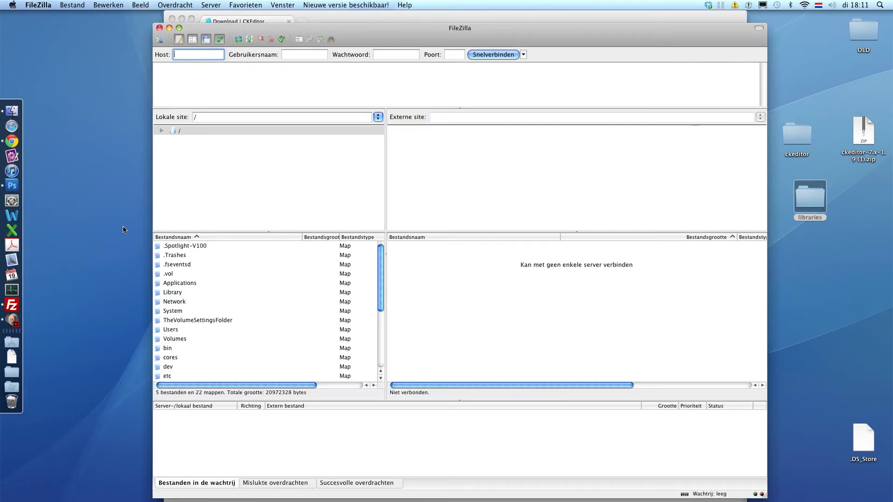
left_click(159, 42)
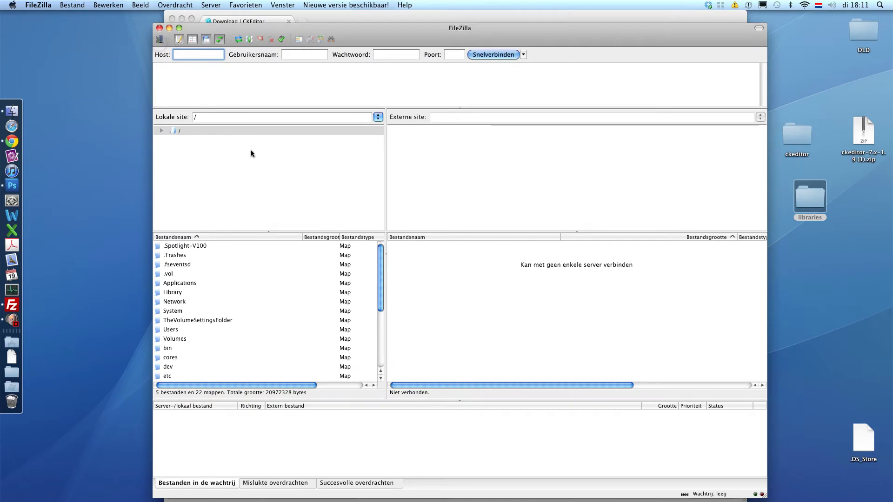
Connect to drupalnoobs.com and browse to domains/drupalnoobs.com/public_html/test/sites
left_click(414, 354)
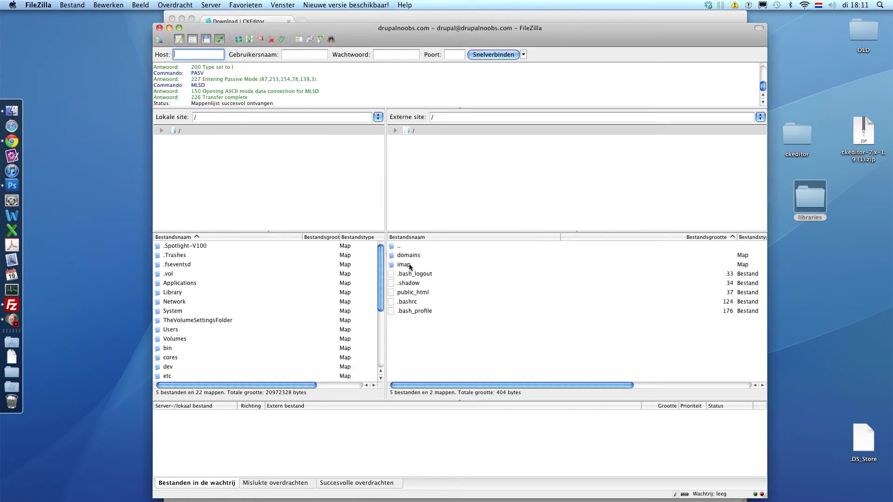
left_click(404, 257)
double_click(404, 256)
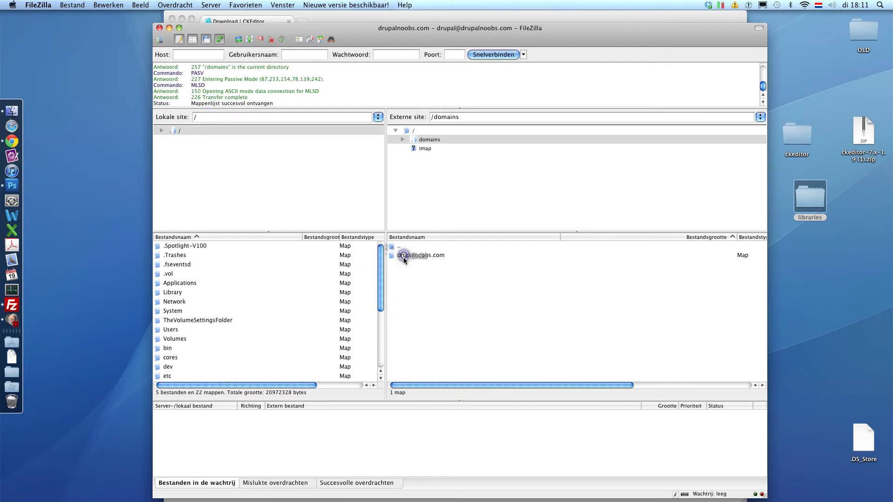
double_click(406, 256)
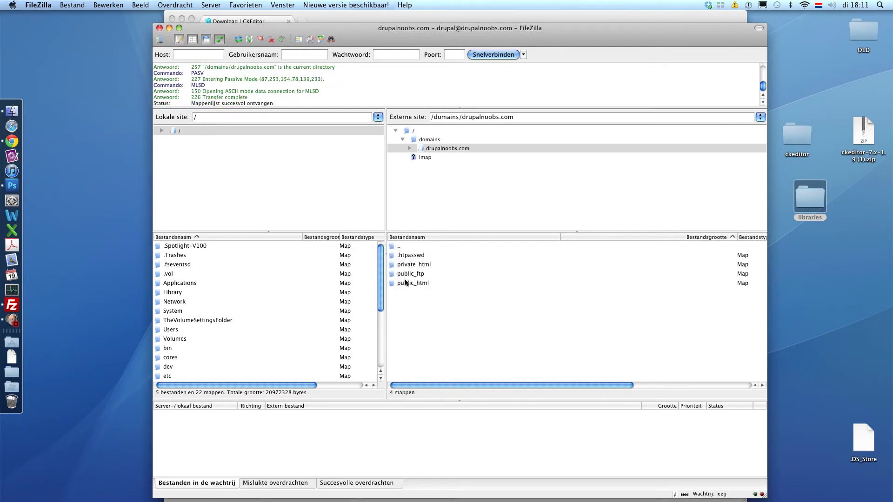
double_click(405, 283)
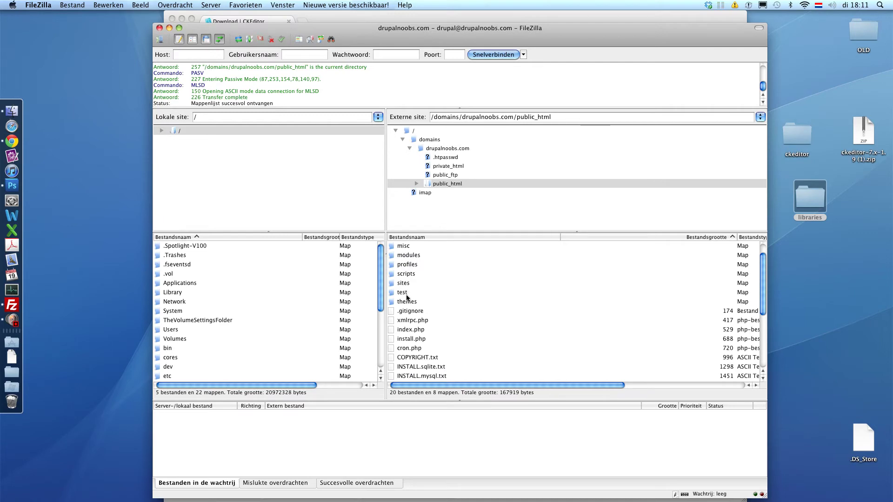
double_click(404, 292)
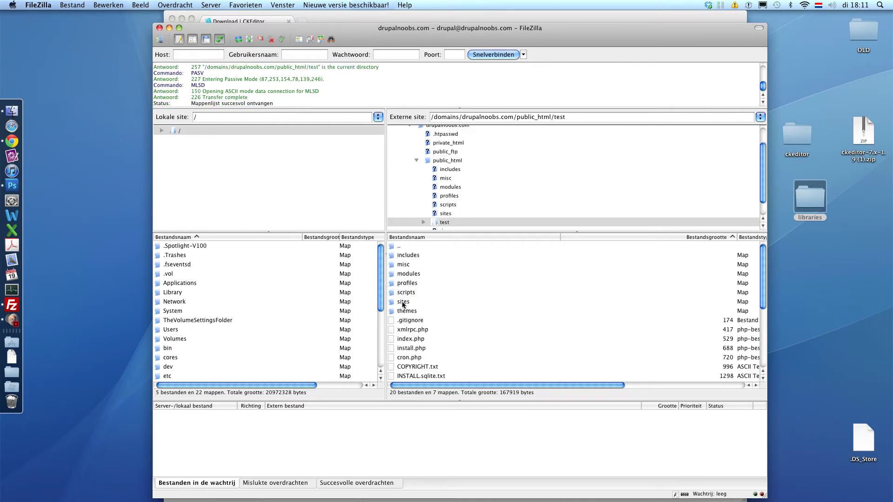
double_click(403, 302)
Upload the desktop libraries folder into sites/all, then open the remote modules folder
left_click(403, 256)
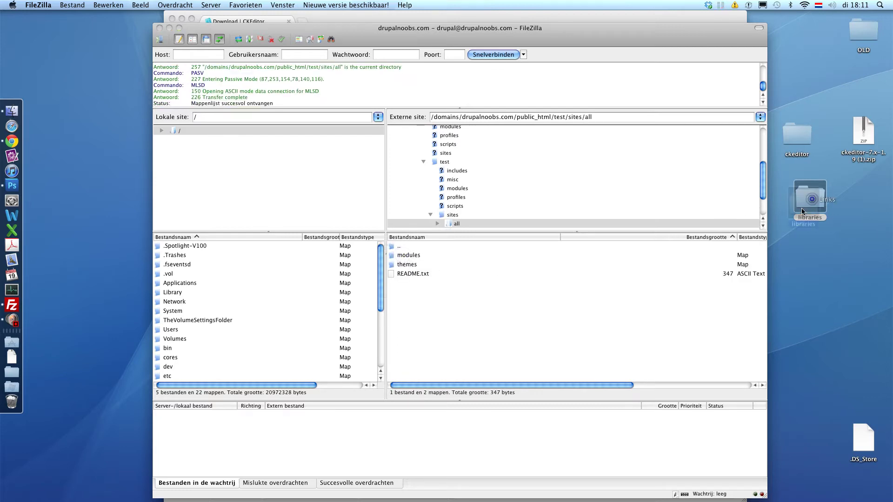
left_click_drag(802, 211, 425, 315)
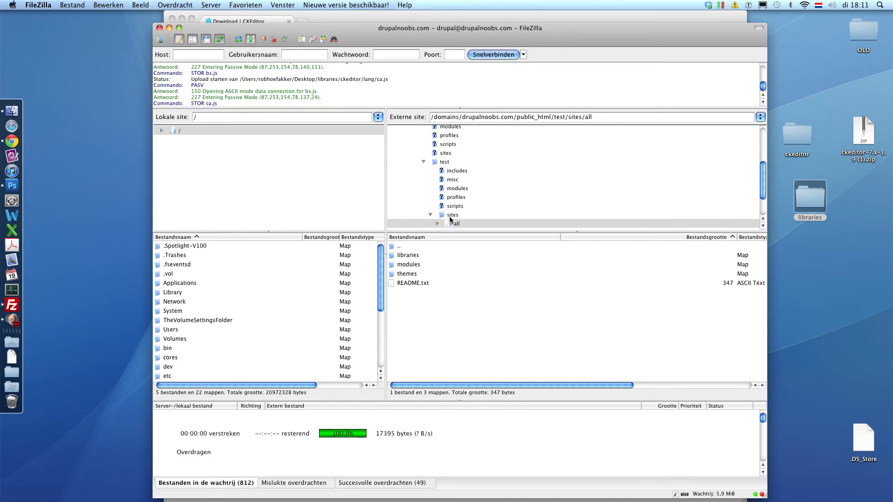
double_click(414, 265)
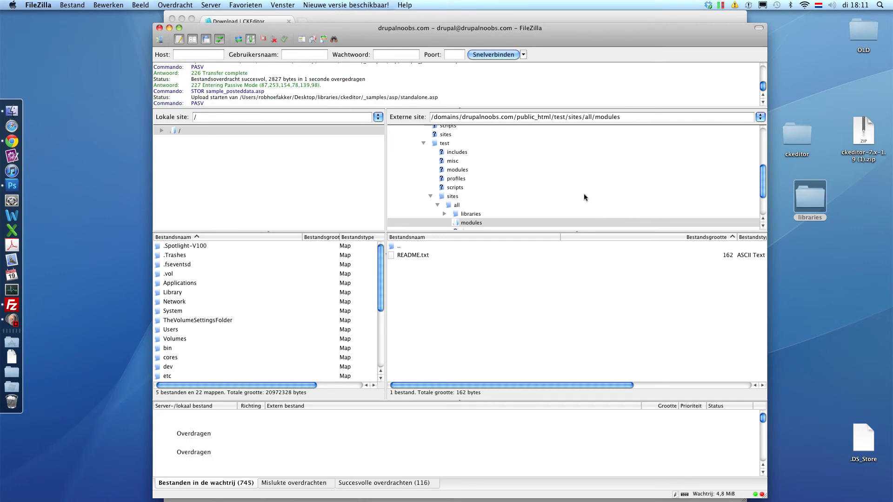
Upload the desktop ckeditor folder into remote sites/all/modules, then switch to a new Chrome window
left_click_drag(459, 196, 457, 306)
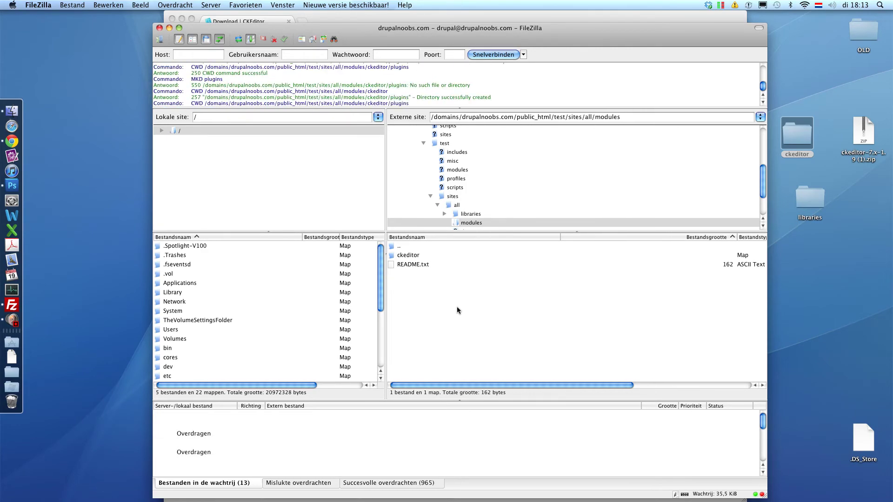
key("super+Tab")
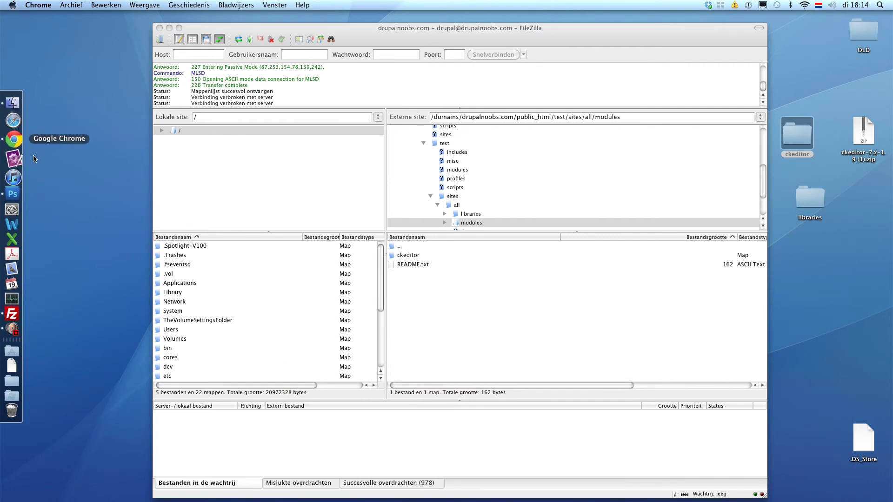
left_click(11, 141)
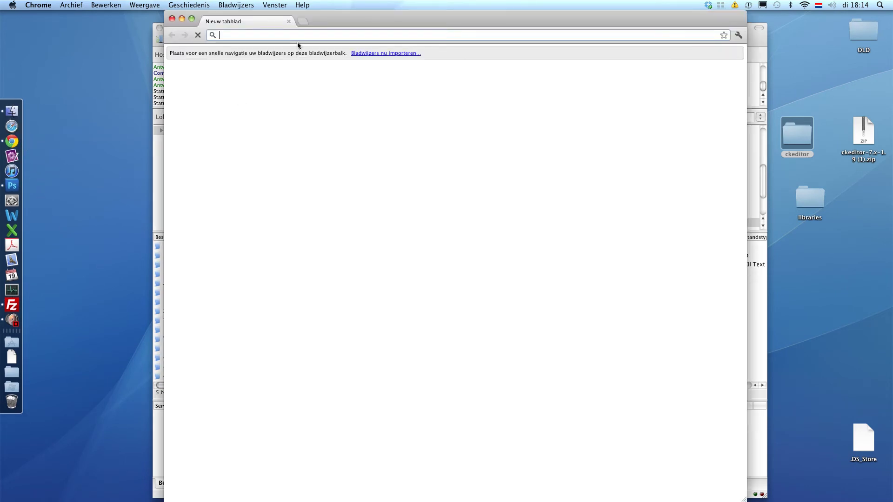
Open drupalnoobs.com/test/, log in with the administrator username and password, and go to Modules
type("drupal")
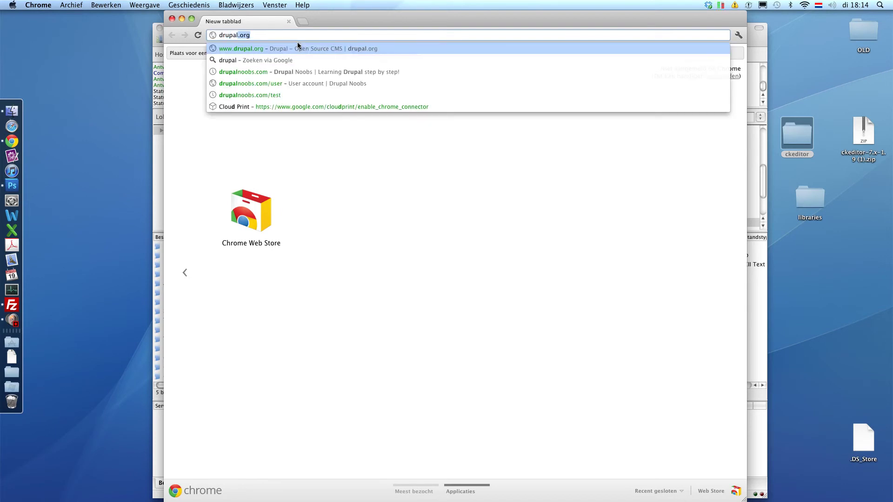
type("noobs.com/")
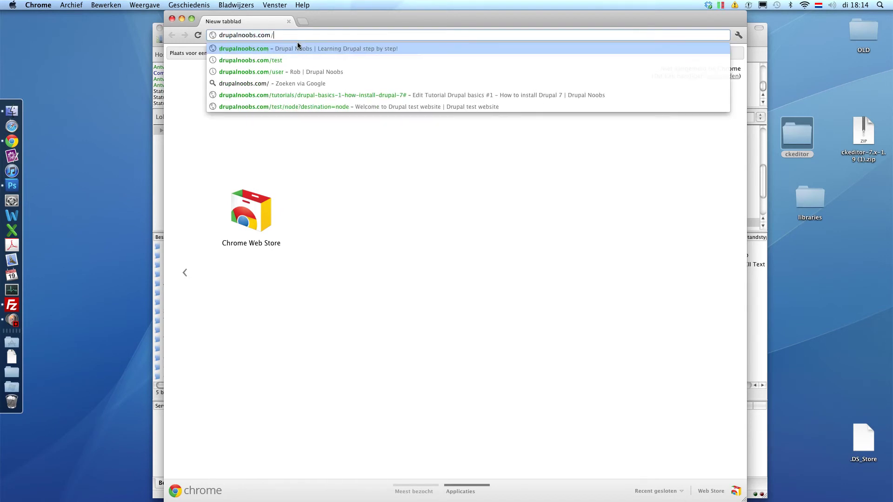
type("test/")
key("Return")
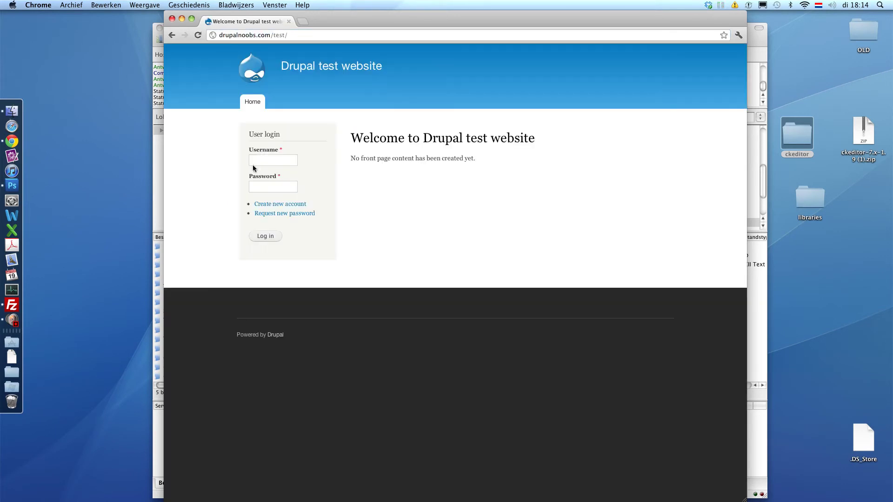
left_click(254, 162)
type("adm")
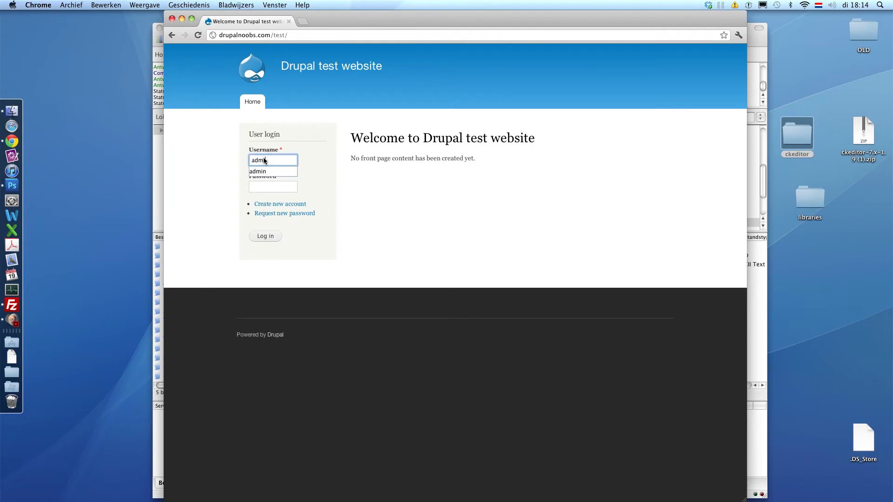
key("Tab")
type("ad")
key("Return")
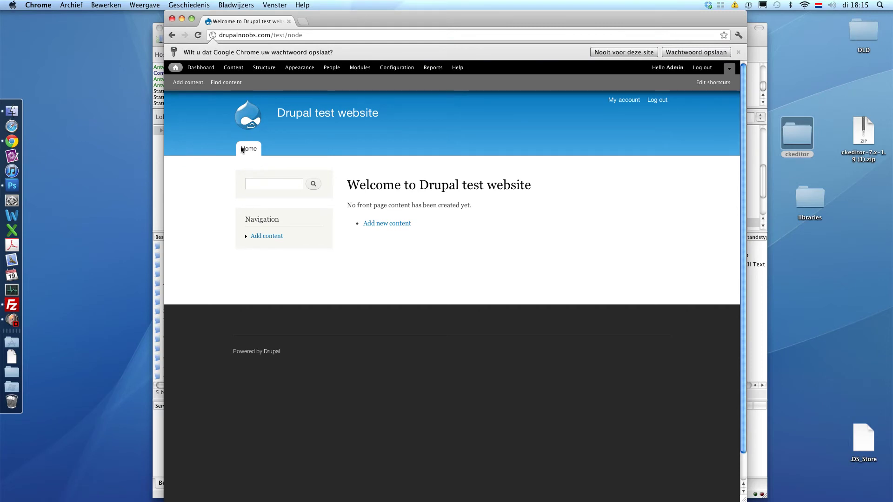
left_click(357, 70)
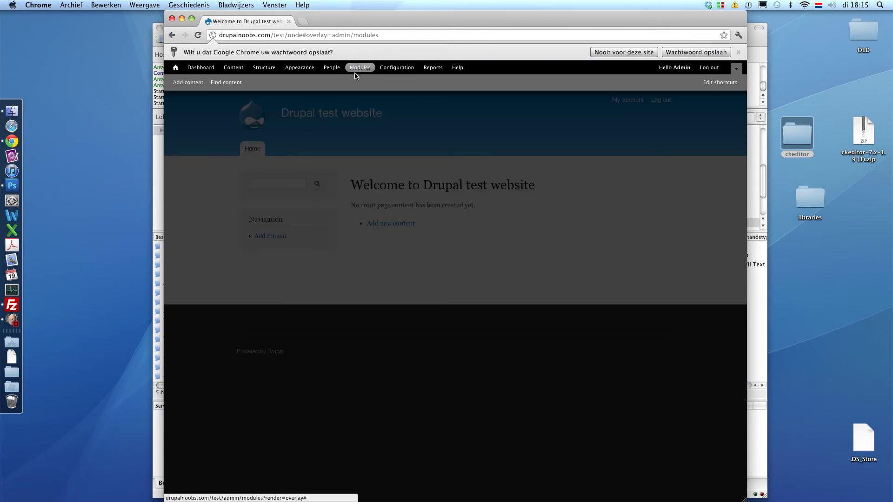
Tick CKEditor under User Interface, save the configuration, and close the Modules overlay
scroll(343, 176, "down", 4)
scroll(297, 213, "down", 15)
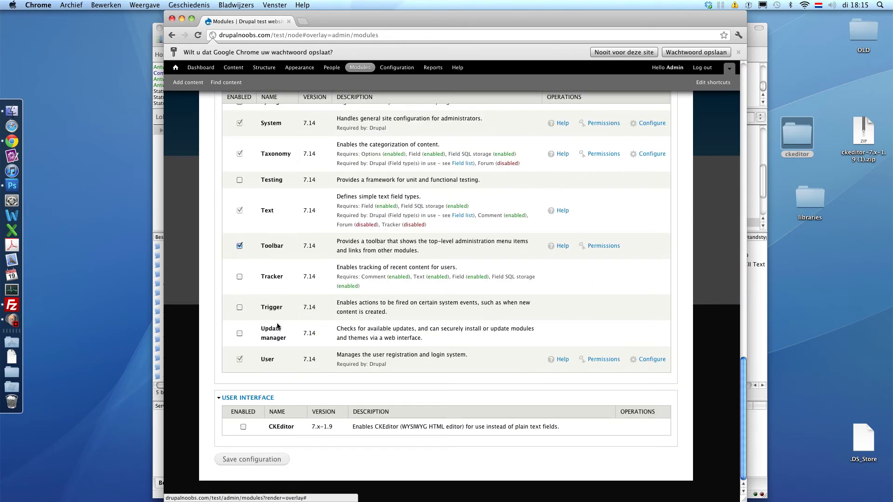
left_click(244, 426)
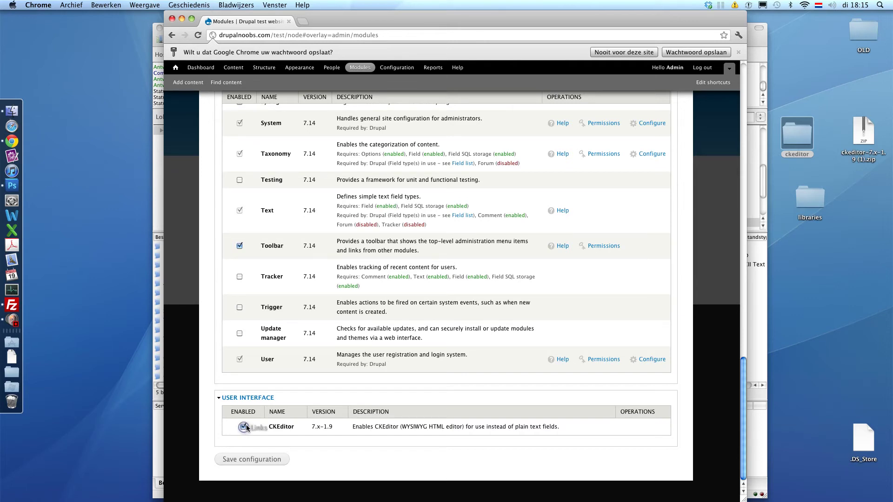
left_click(252, 459)
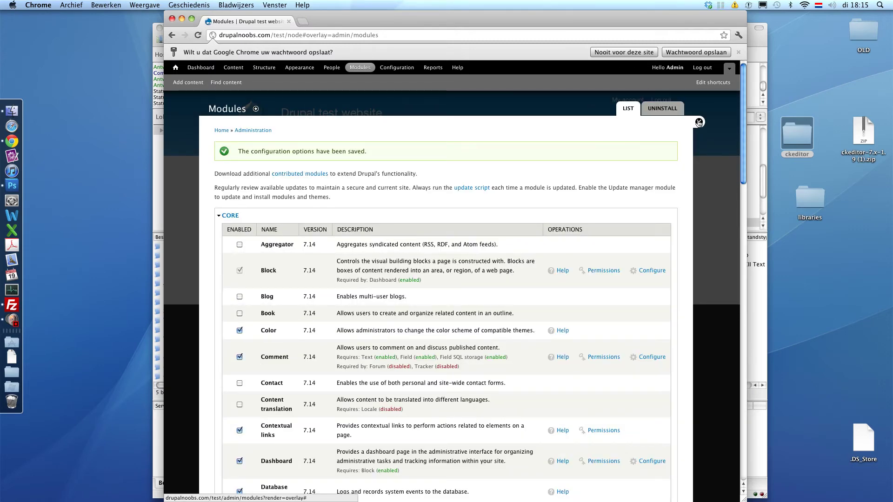
left_click(699, 123)
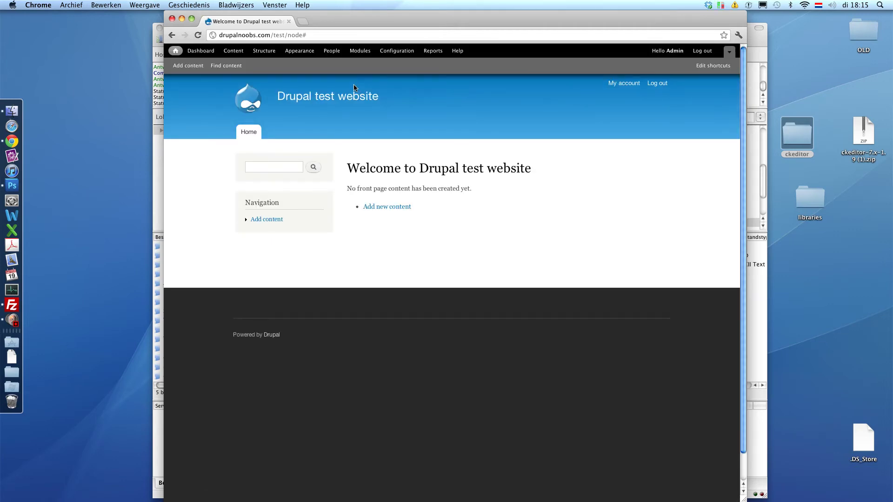
Open the Filtered HTML format's settings from Configuration > Text formats
left_click(393, 54)
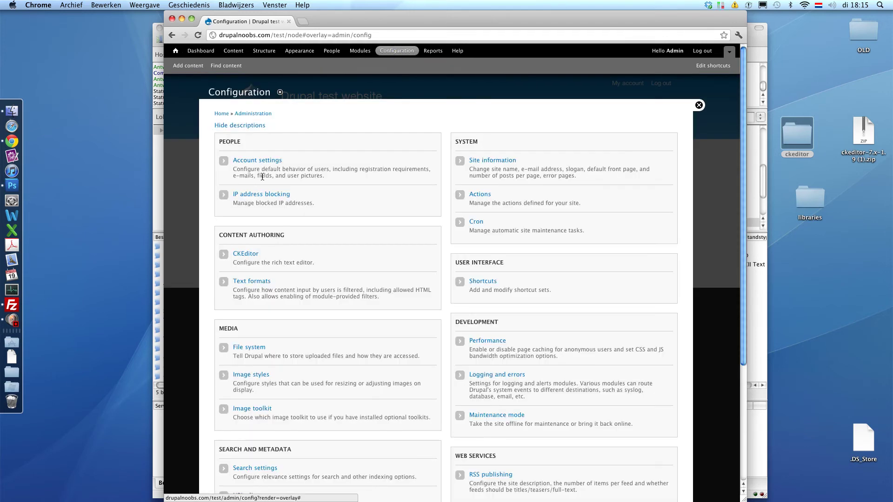
left_click(252, 281)
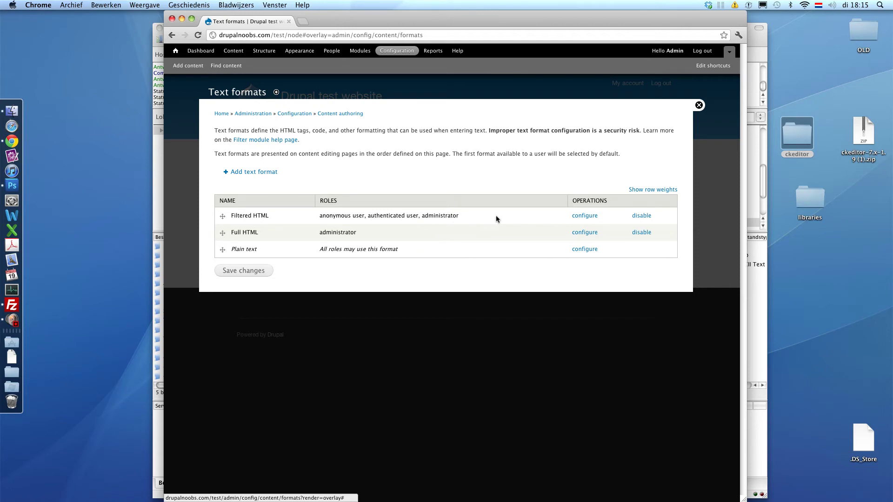
left_click(586, 215)
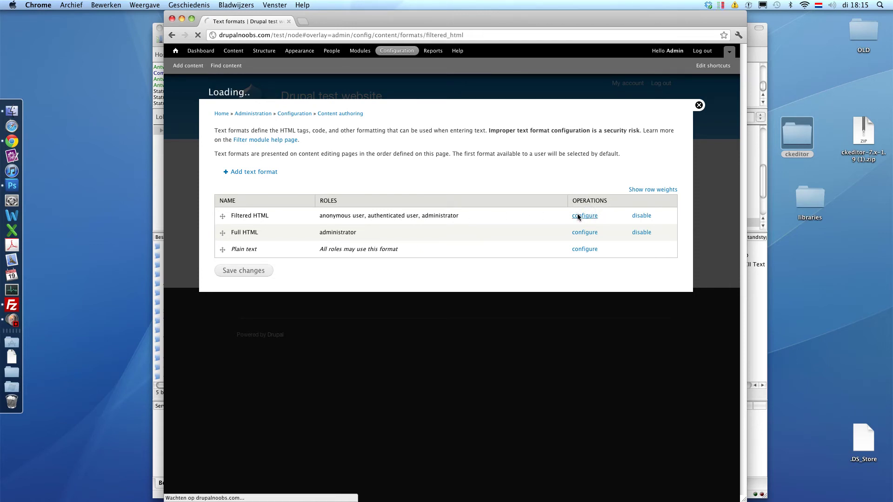
scroll(295, 259, "down", 5)
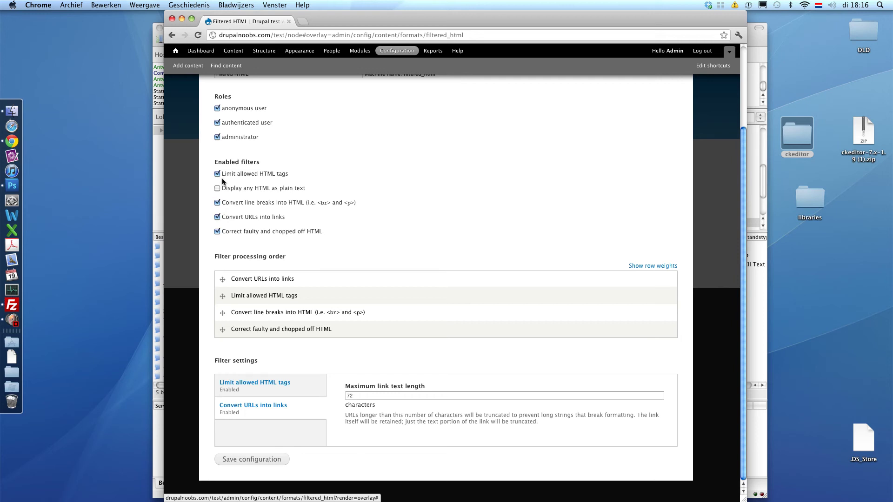
Disable the Limit allowed HTML tags, line-break and URL-to-link filters, save, and close the overlay
left_click(217, 173)
left_click(218, 219)
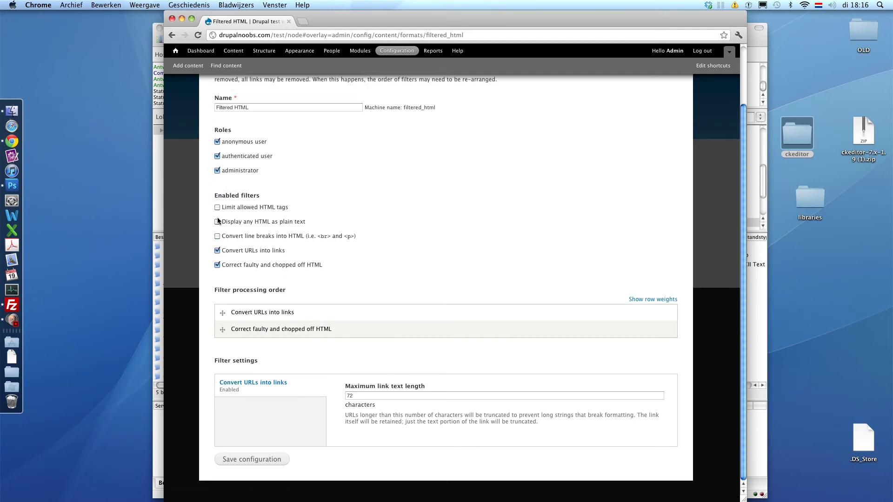
left_click(217, 251)
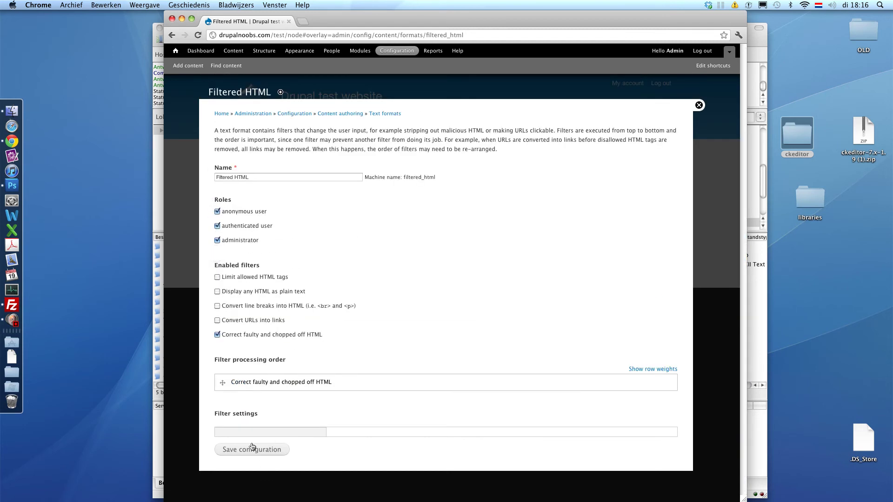
left_click(261, 449)
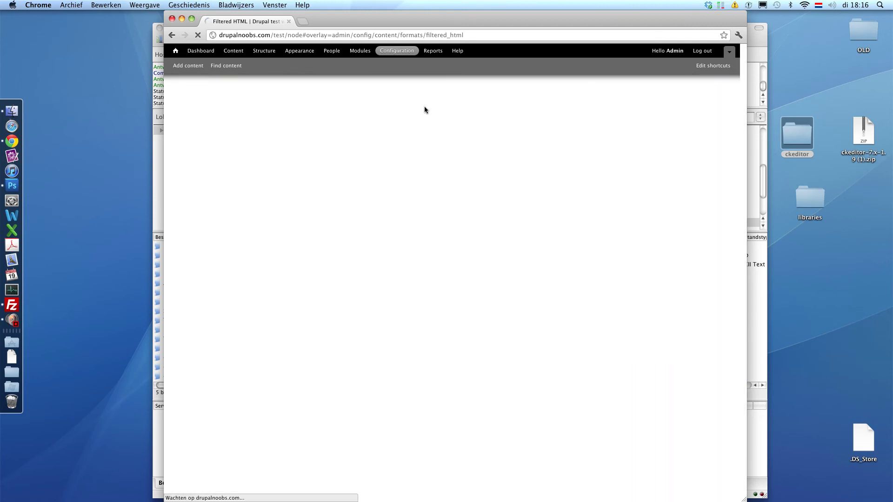
left_click(701, 108)
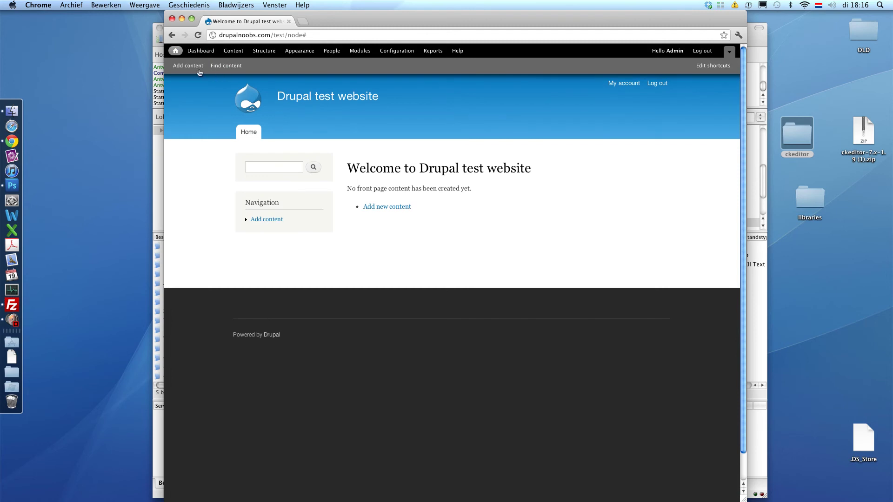
Start a new Article and give it the title 'Test'
left_click(199, 68)
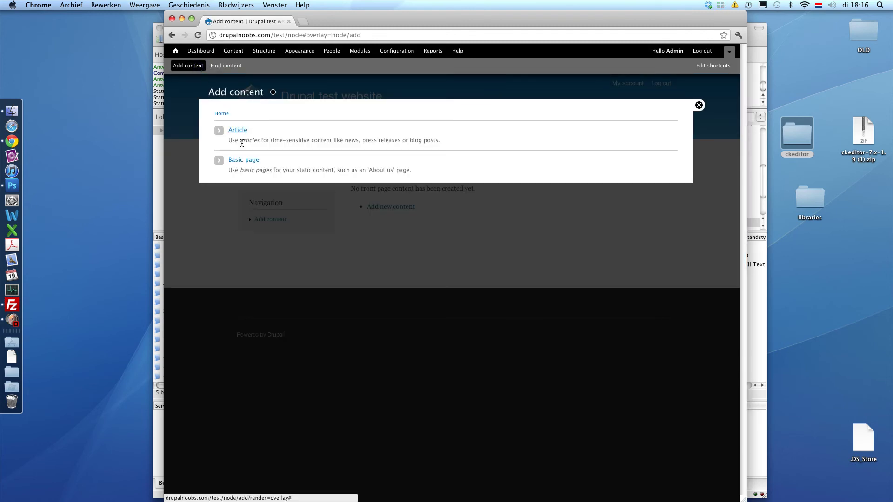
left_click(239, 131)
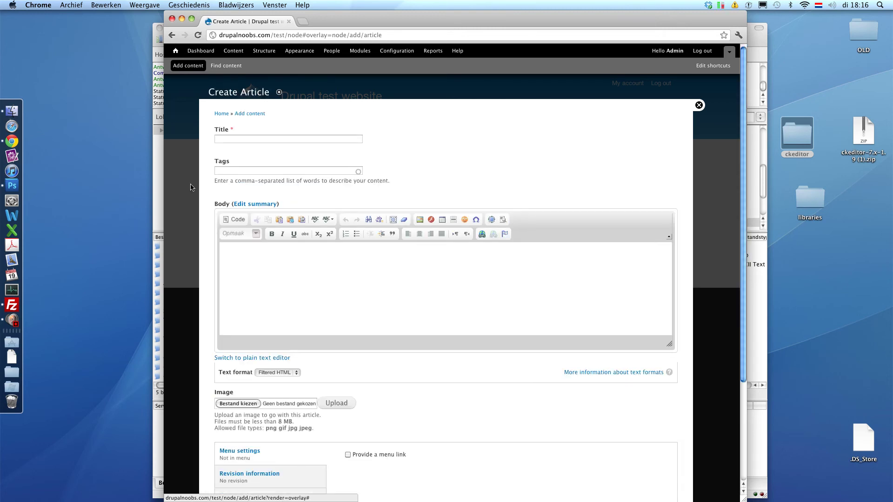
left_click(393, 275)
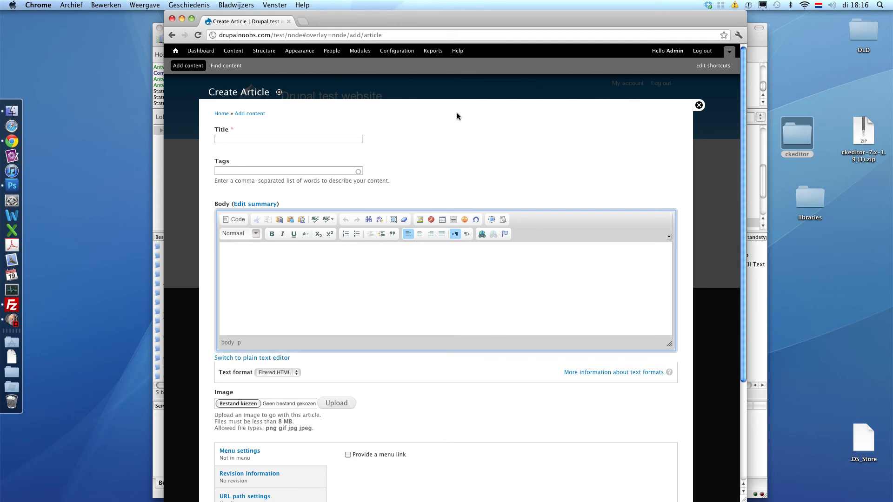
left_click(353, 139)
type("Test")
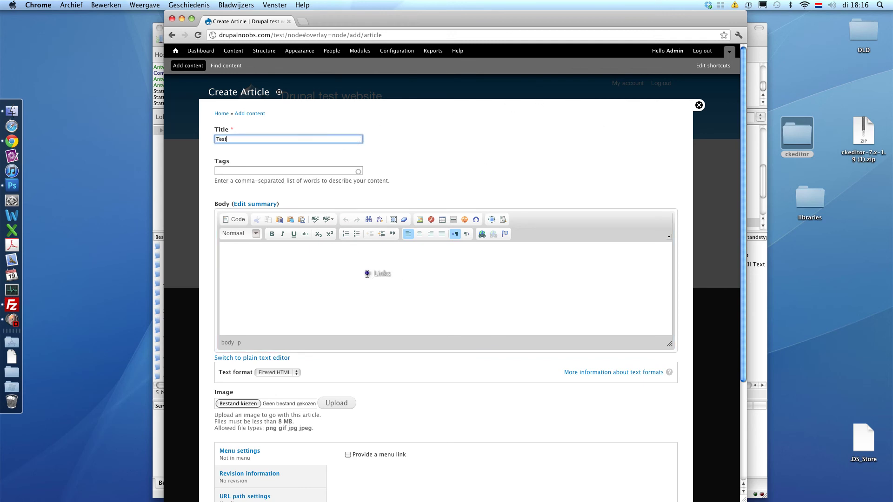
left_click(369, 273)
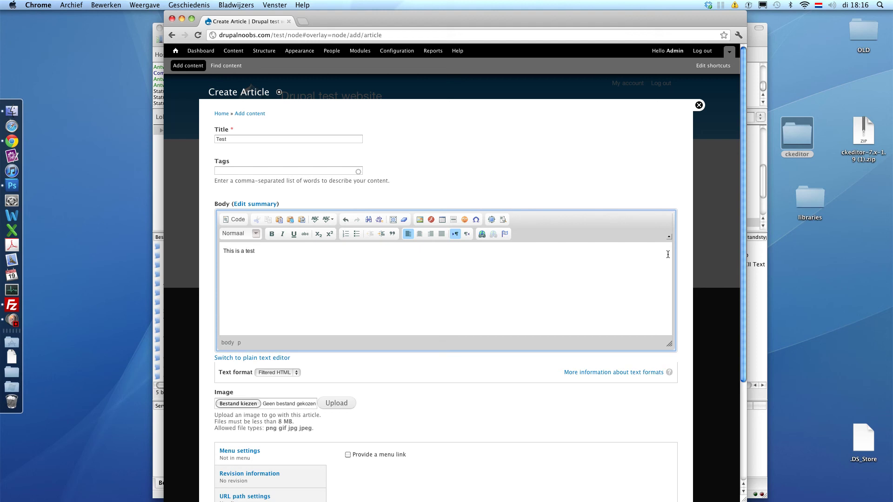
key("Return")
scroll(618, 428, "down", 5)
left_click(229, 484)
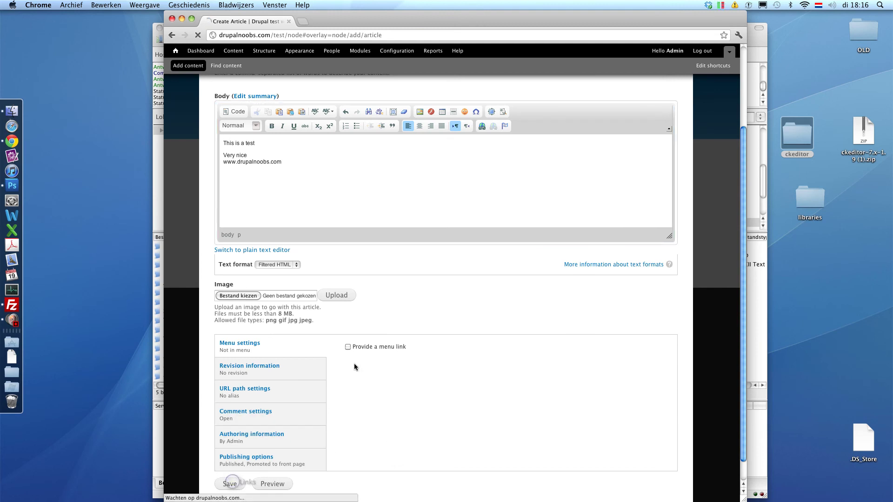